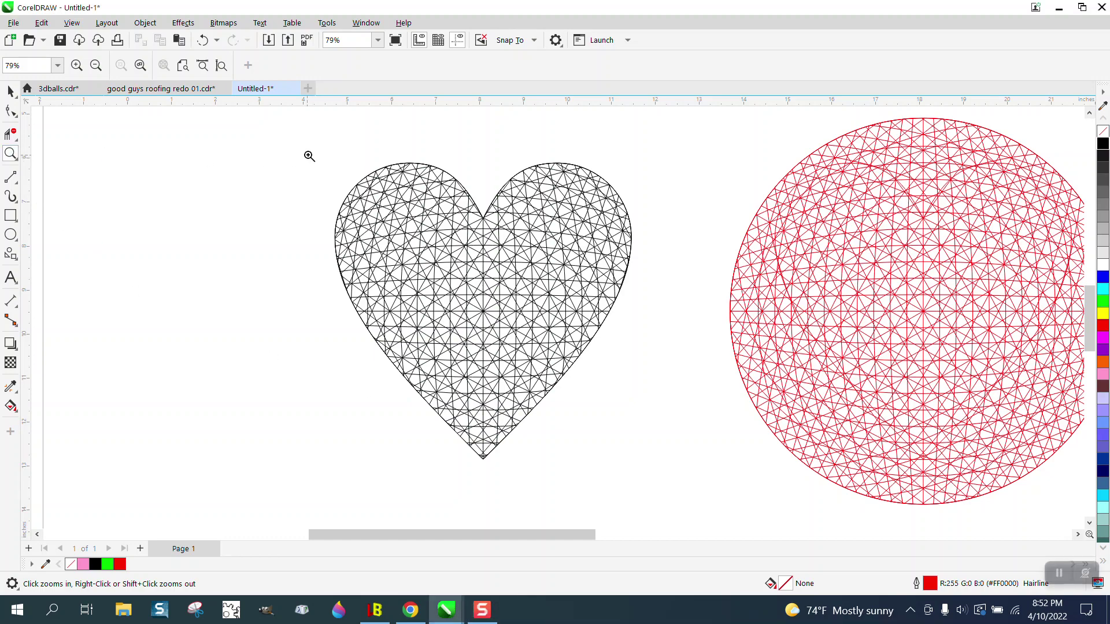
# Step: Delete the red triangulated lattice circle beside the heart
pyautogui.moveTo(307, 142); pyautogui.dragTo(790, 467)
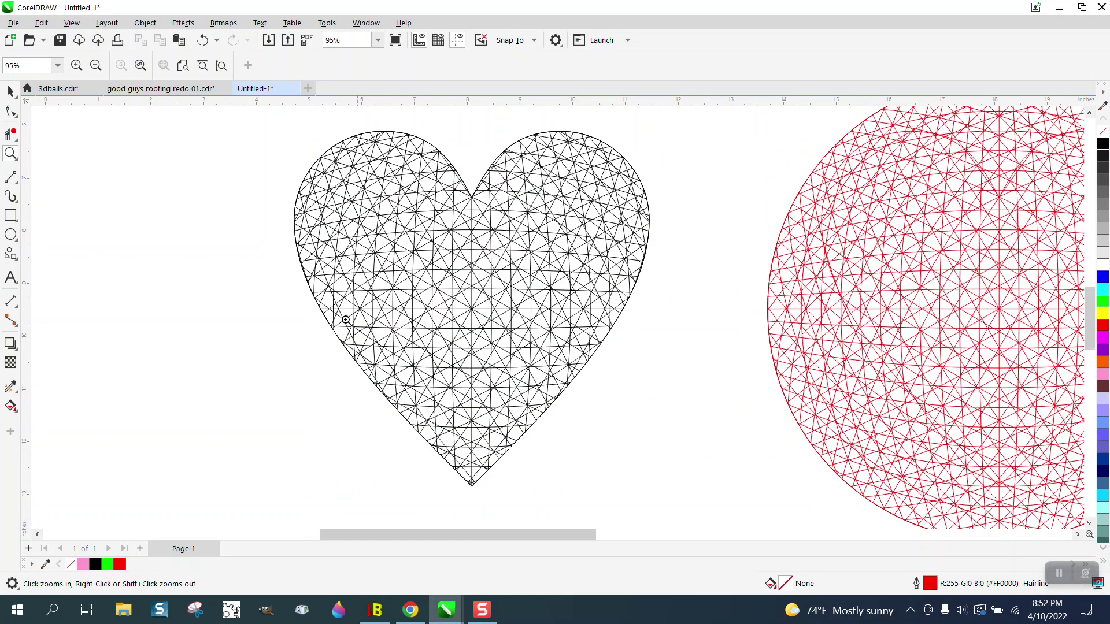
pyautogui.rightClick(345, 319)
pyautogui.click(11, 90)
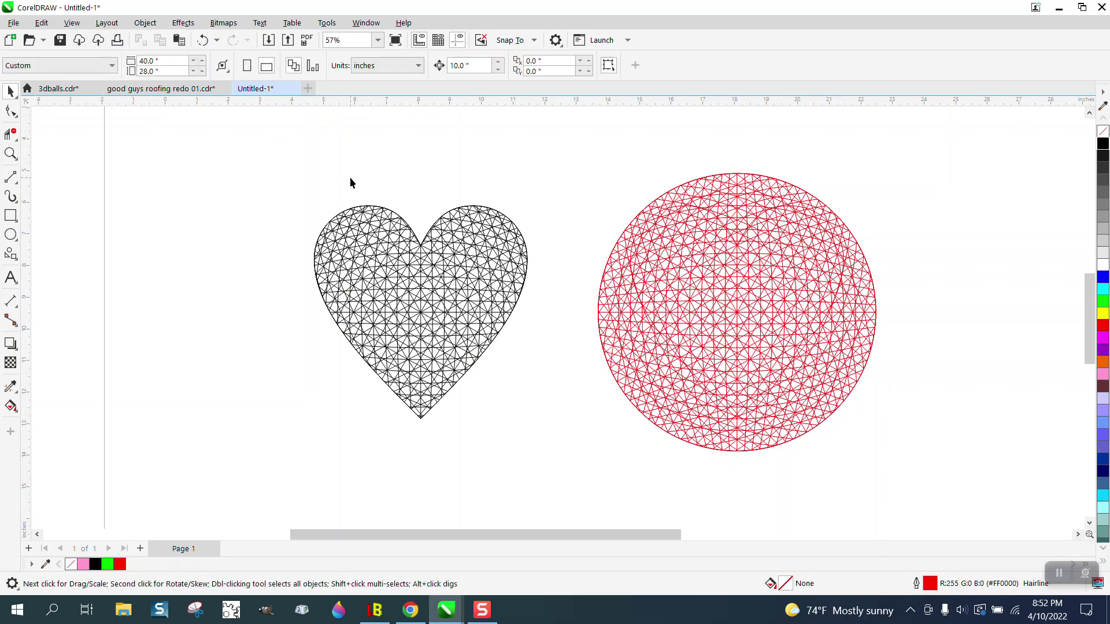
pyautogui.click(375, 231)
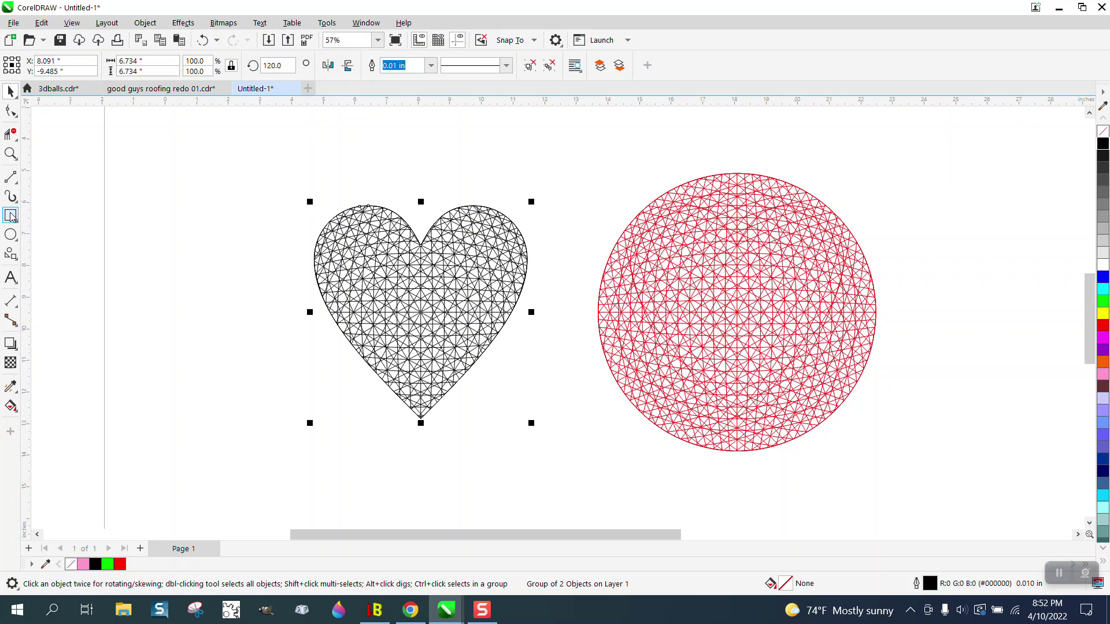
pyautogui.scroll(-1, 592, 315)
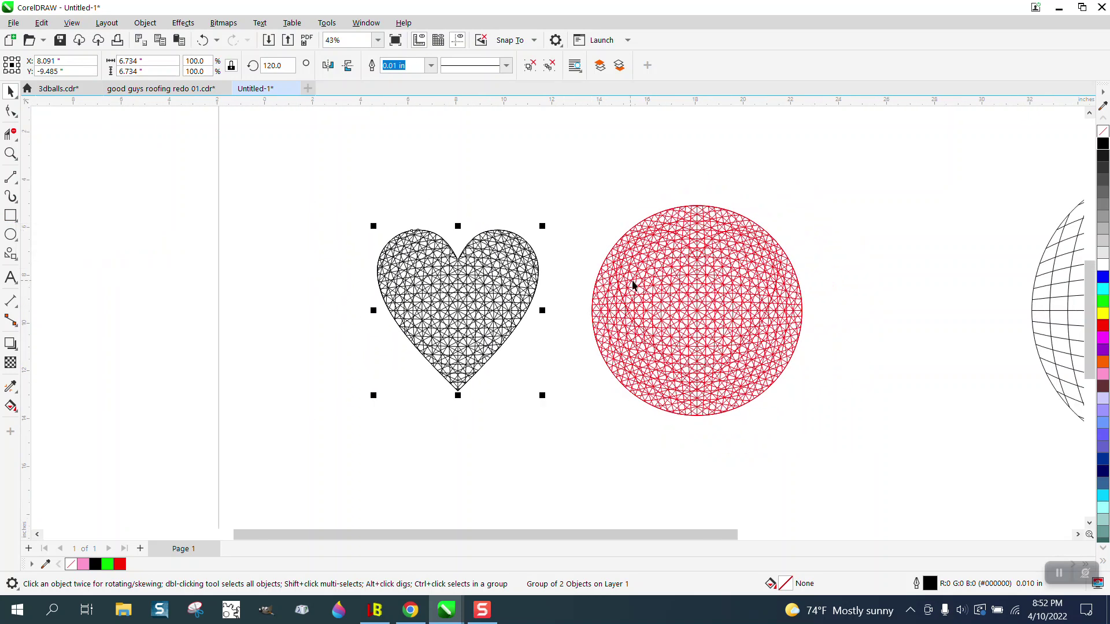
pyautogui.moveTo(557, 170); pyautogui.dragTo(868, 464)
pyautogui.press('Delete')
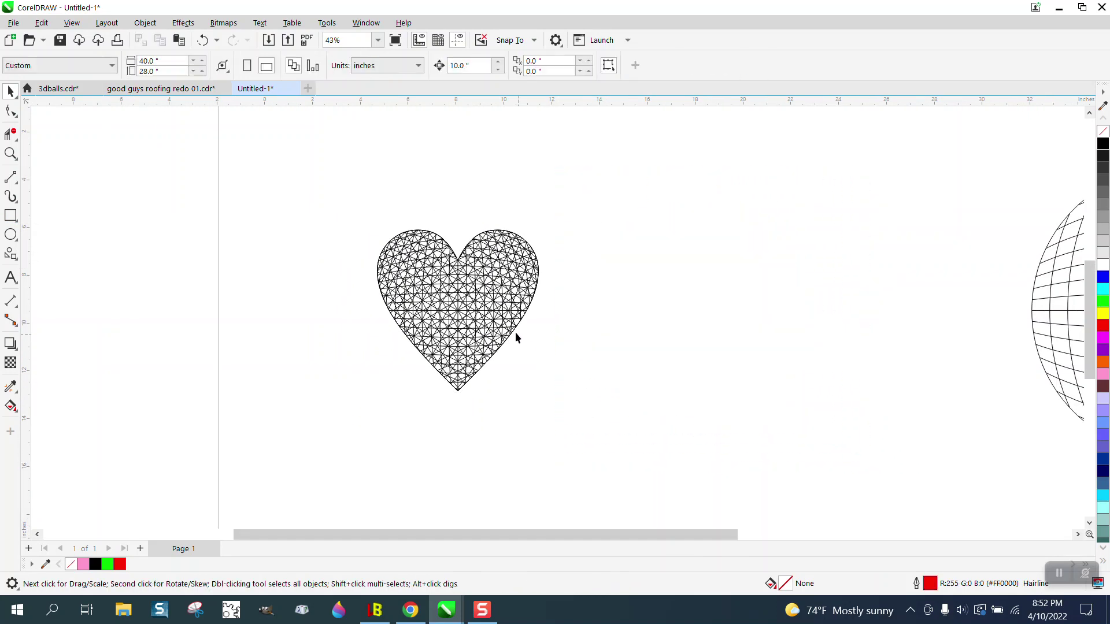
# Step: Group the heart's three parts and nudge the group 10 inches right to X 18.091
pyautogui.moveTo(668, 426); pyautogui.dragTo(671, 428)
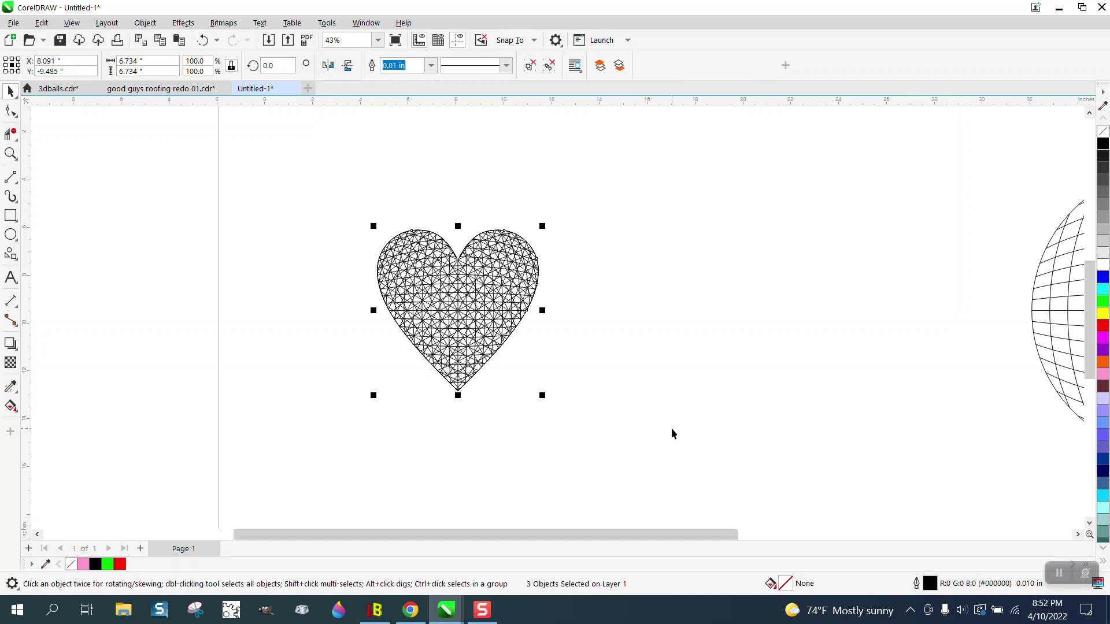
pyautogui.hotkey('ctrl', 'g')
pyautogui.press('Right')
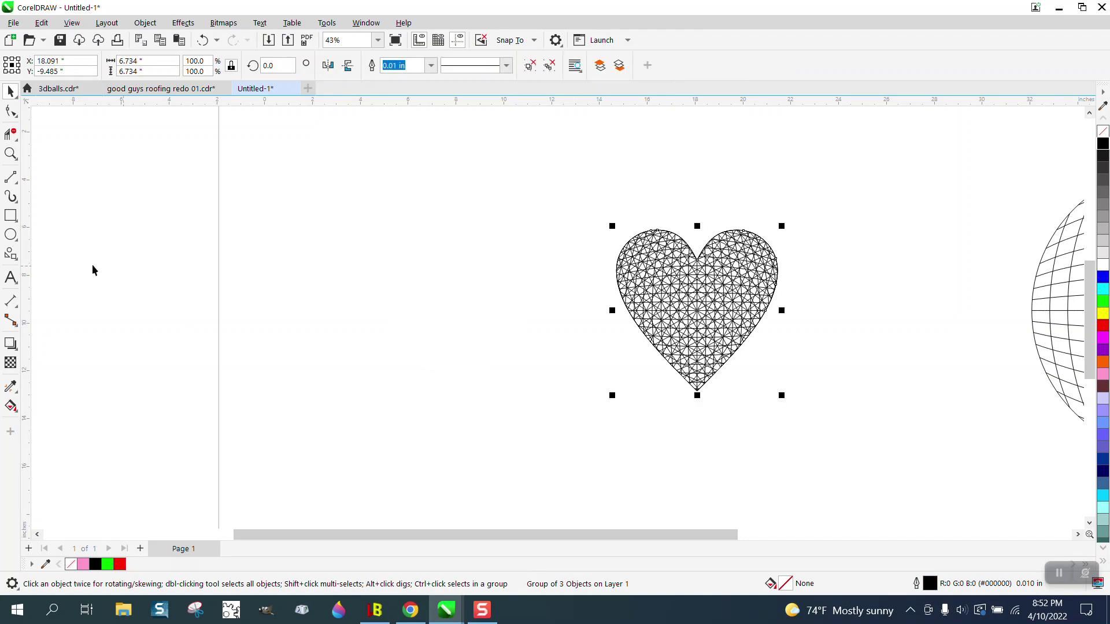
pyautogui.click(11, 215)
pyautogui.moveTo(453, 216); pyautogui.dragTo(452, 414)
pyautogui.press('p')
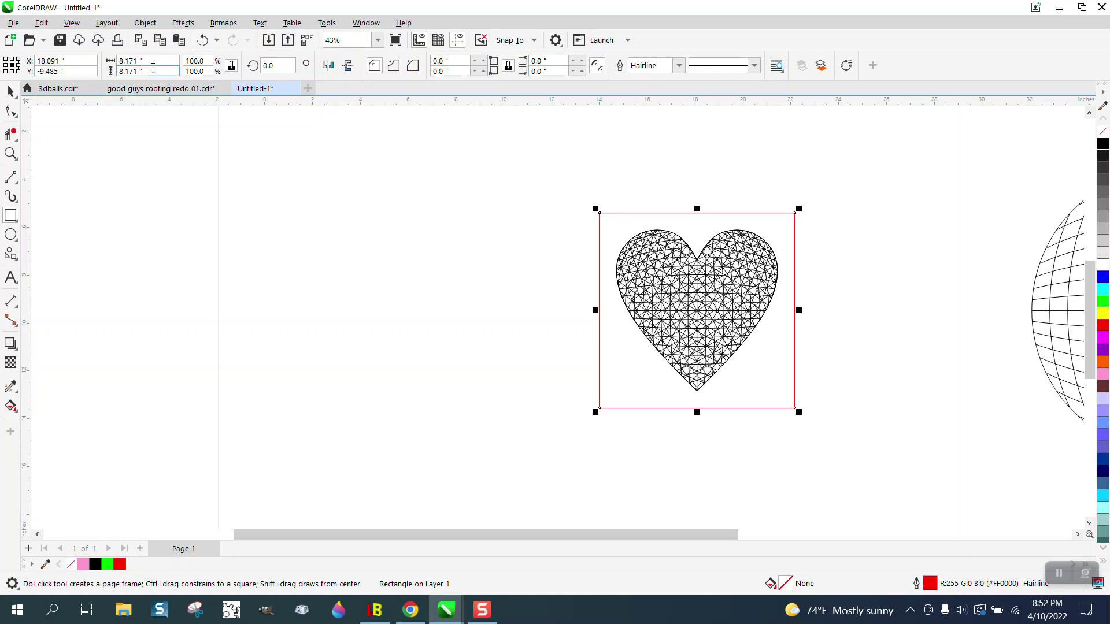
pyautogui.moveTo(144, 61); pyautogui.dragTo(107, 65)
pyautogui.write('8')
pyautogui.press('Return')
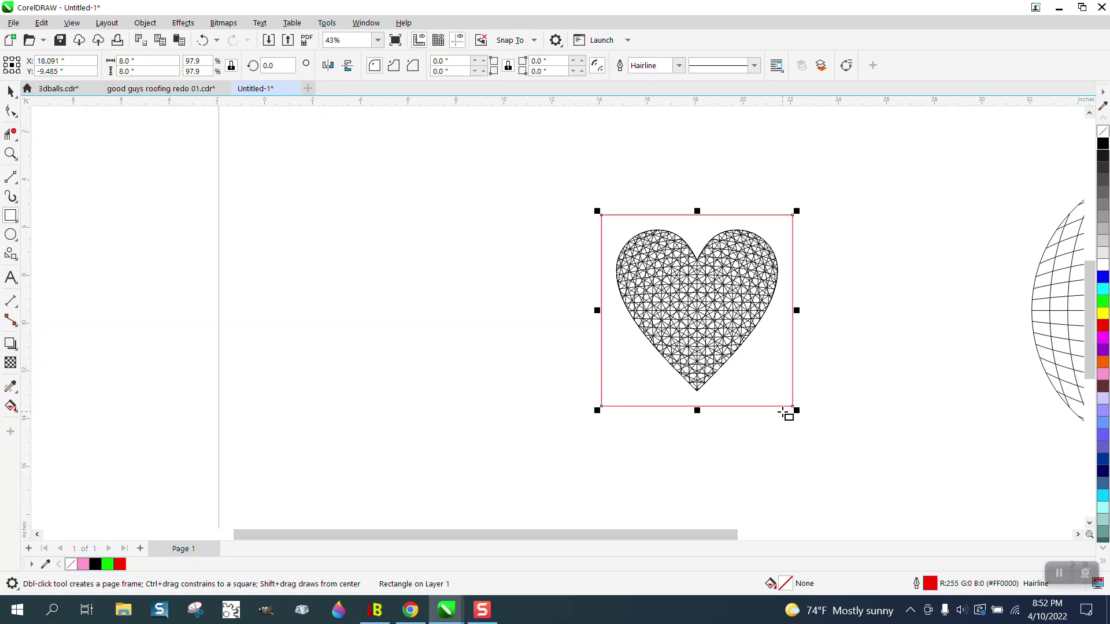
pyautogui.press('Delete')
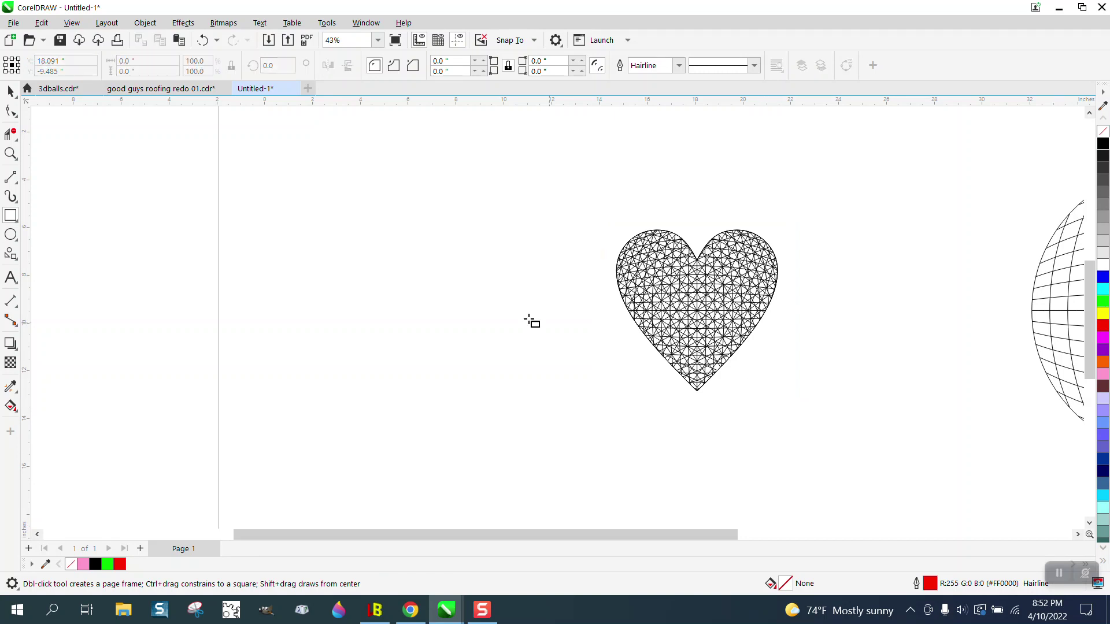
pyautogui.click(11, 153)
# Step: Ungroup the lattice heart into its three parts
pyautogui.click(744, 324)
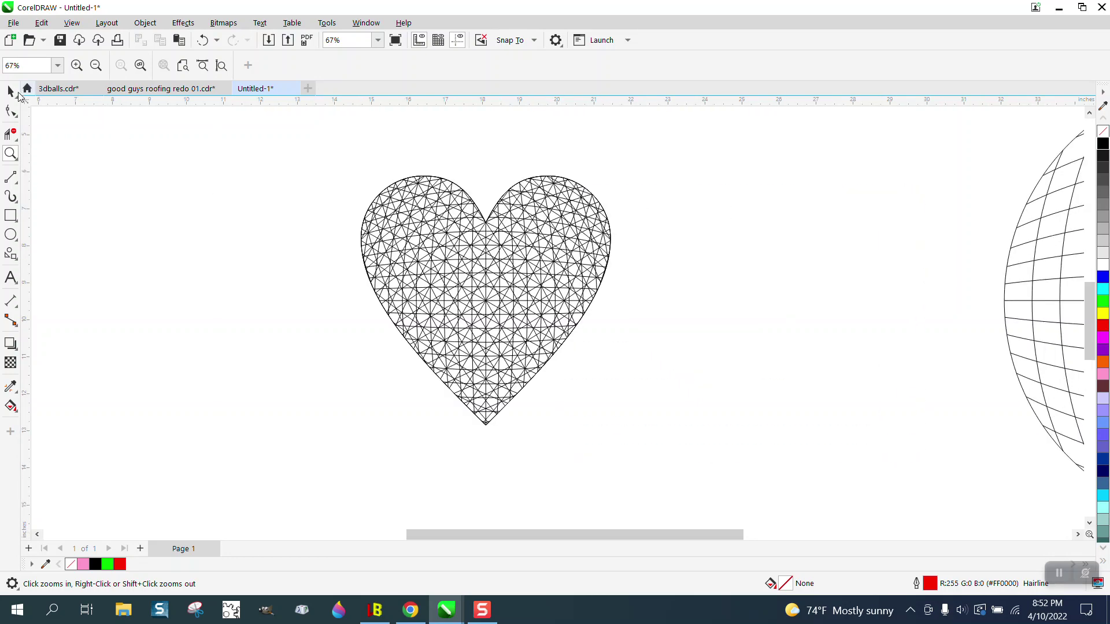
pyautogui.press('space')
pyautogui.click(423, 215)
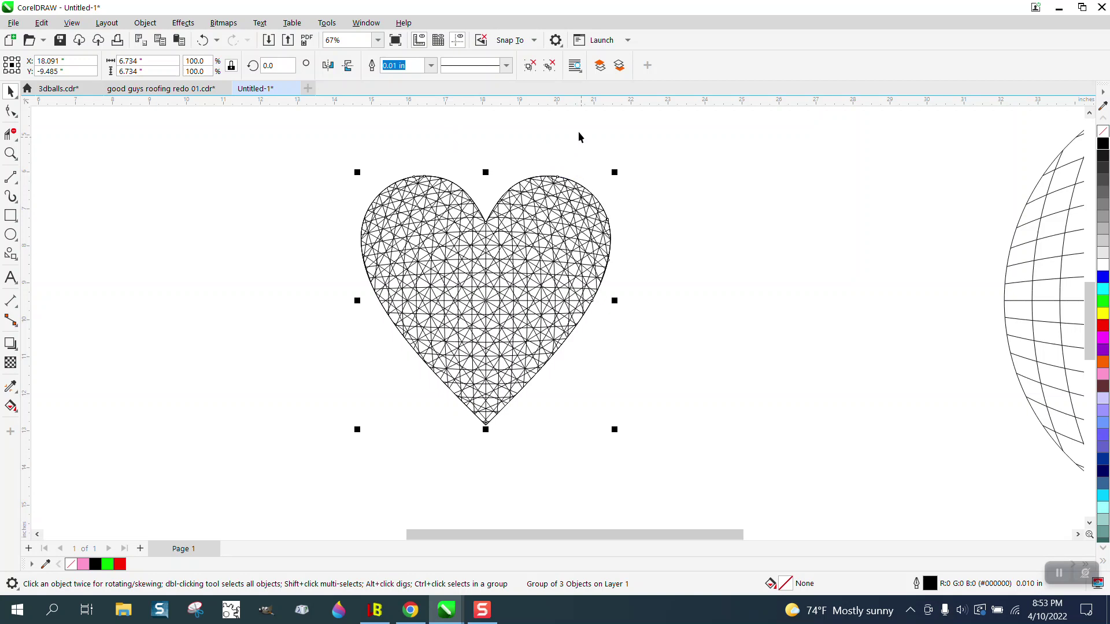
pyautogui.click(155, 25)
pyautogui.moveTo(176, 251)
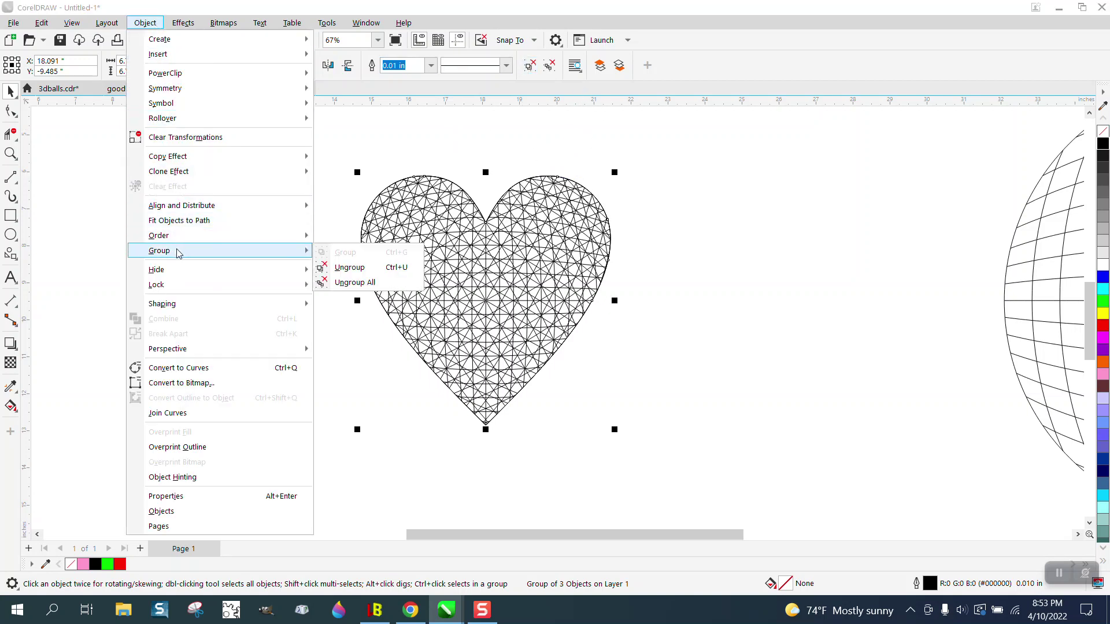
pyautogui.click(338, 268)
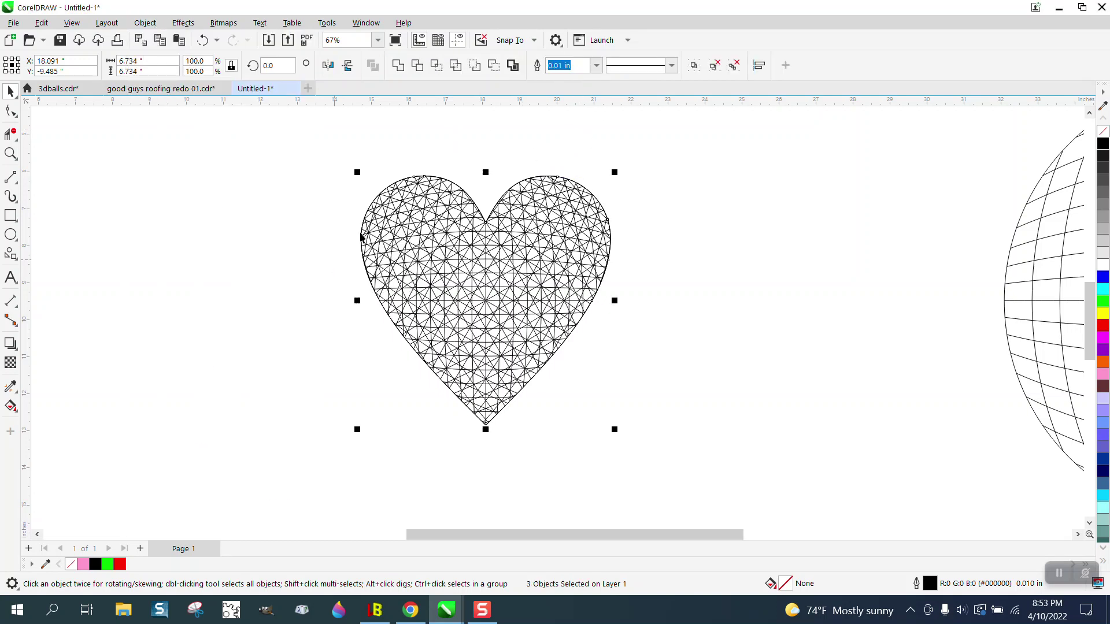
# Step: Create a red hairline boundary outline of the heart and shift each 10 inches right
pyautogui.click(512, 67)
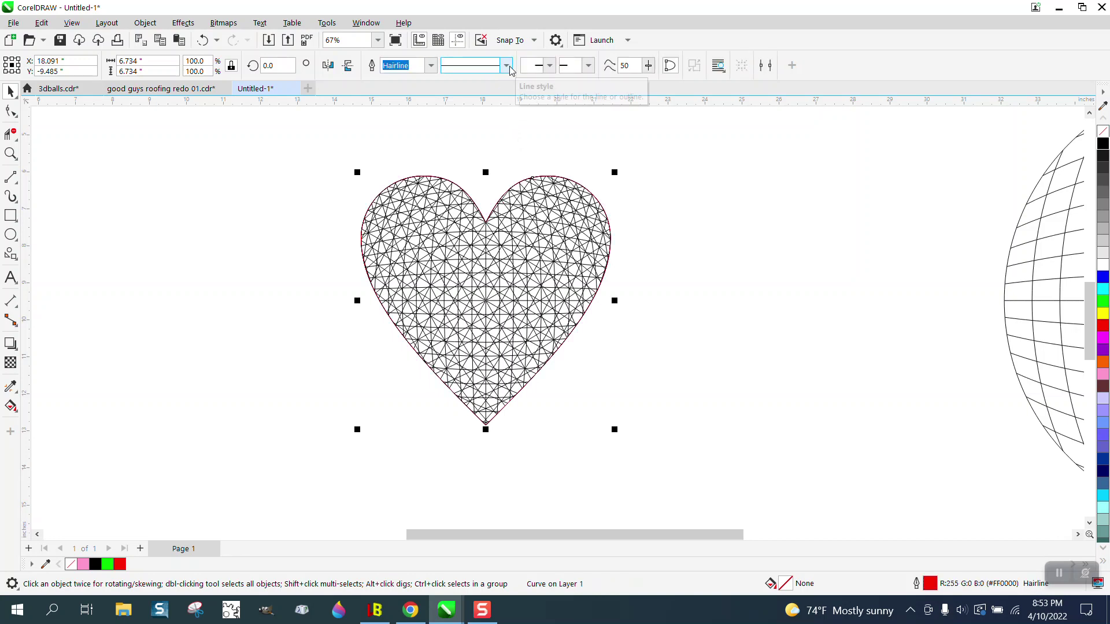
pyautogui.scroll(-1, 656, 132)
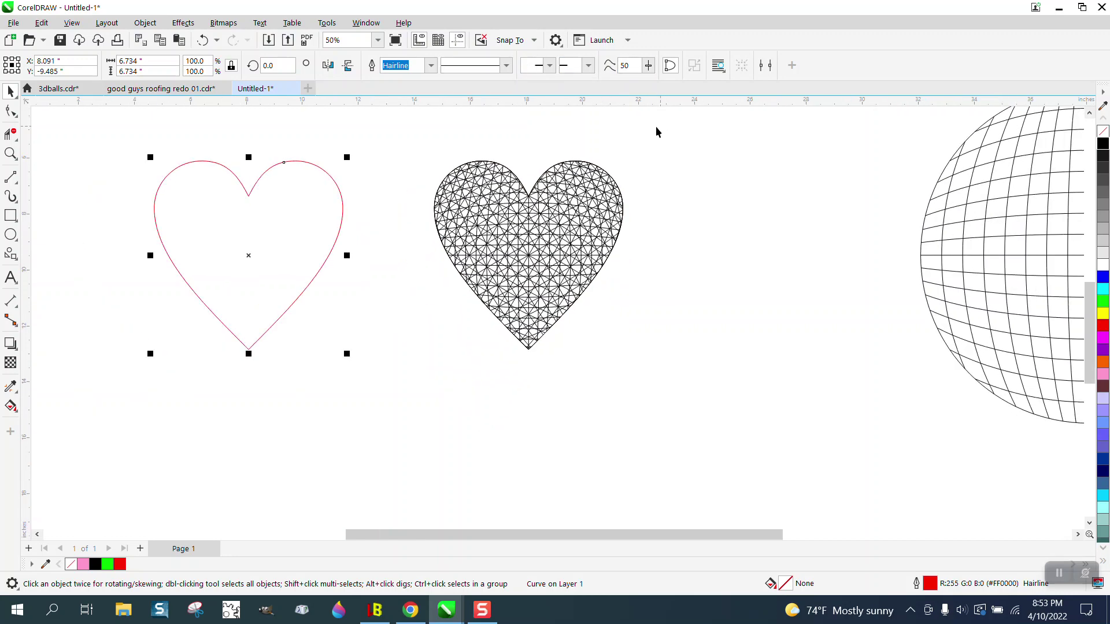
pyautogui.moveTo(380, 146); pyautogui.dragTo(743, 392)
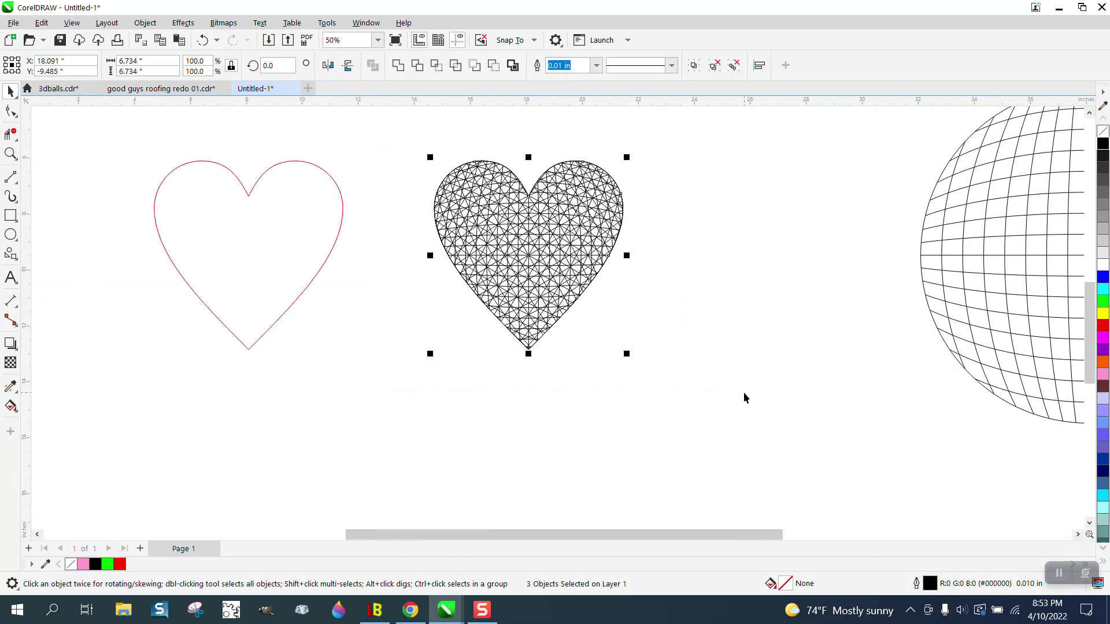
pyautogui.hotkey('shift', 'Right')
pyautogui.click(303, 218)
pyautogui.hotkey('shift', 'Right')
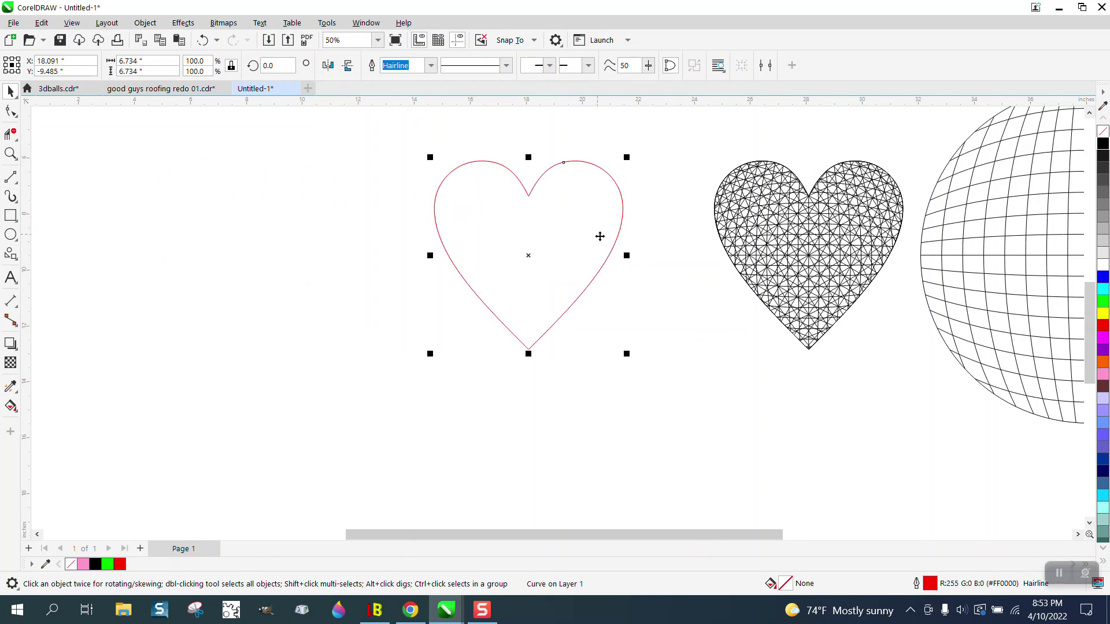
# Step: Try a black, rounded-corner outside contour at 0.125 inch, then undo it
pyautogui.click(185, 25)
pyautogui.click(214, 333)
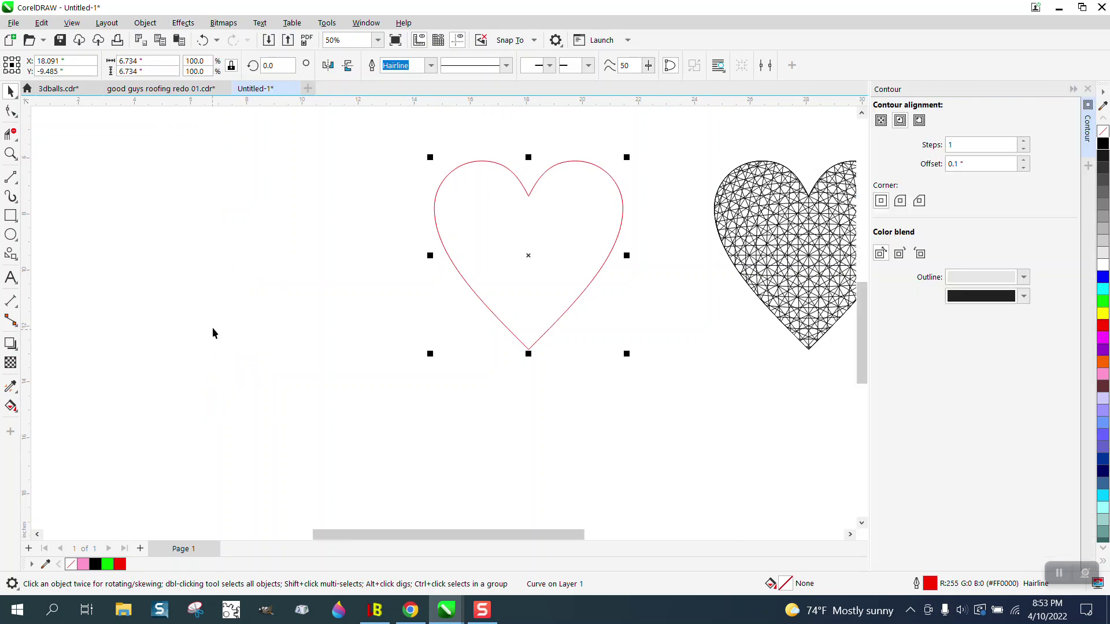
pyautogui.click(920, 121)
pyautogui.click(900, 201)
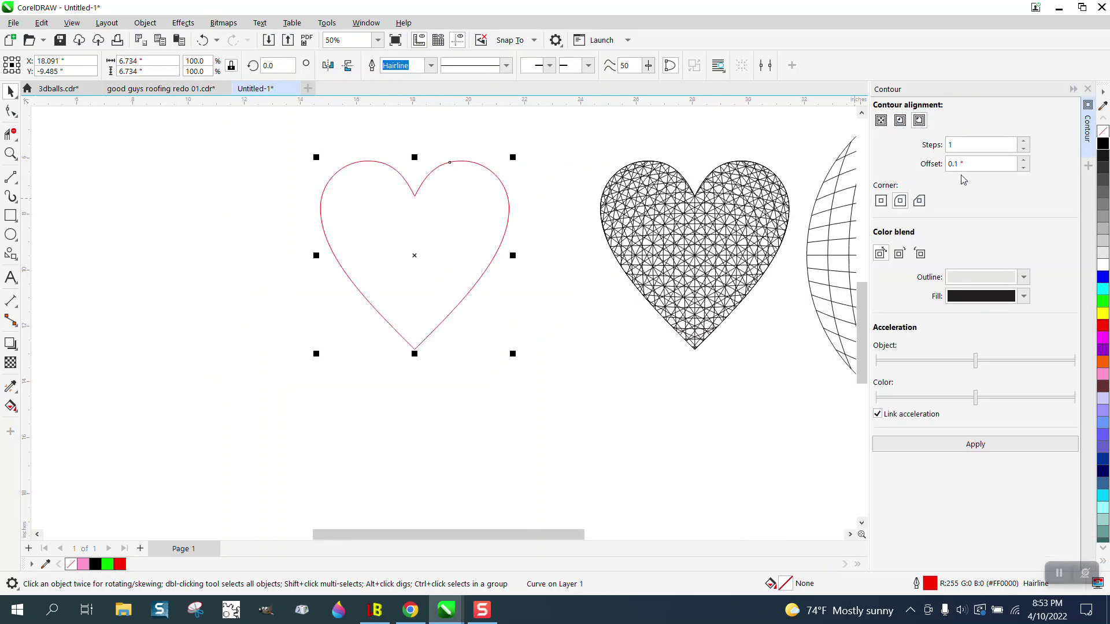
pyautogui.moveTo(983, 165); pyautogui.dragTo(935, 165)
pyautogui.write('.125')
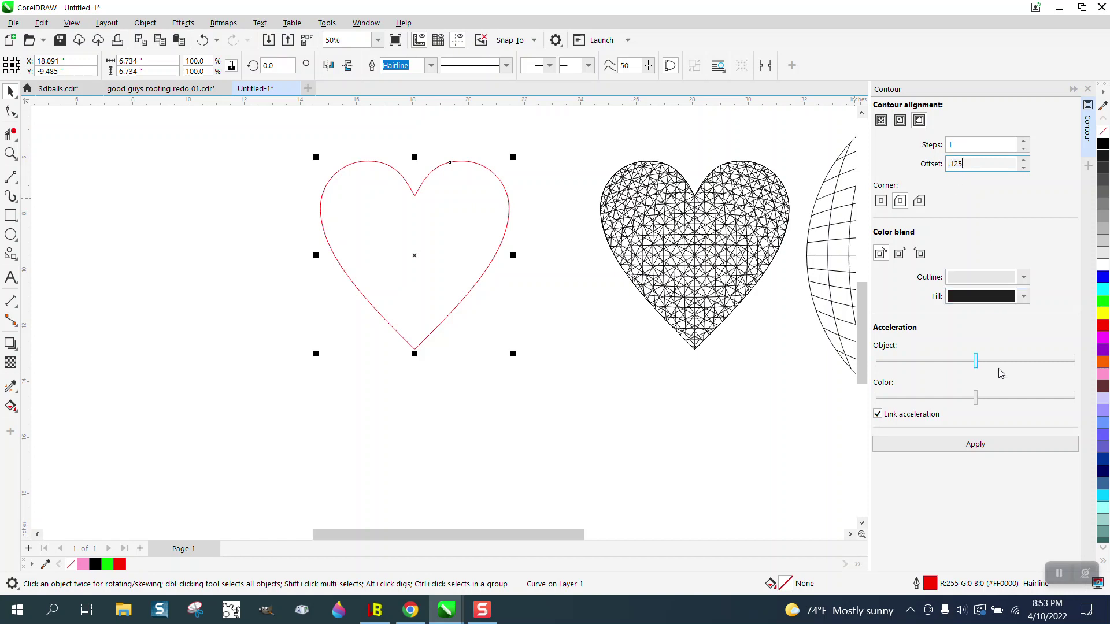
pyautogui.click(1024, 279)
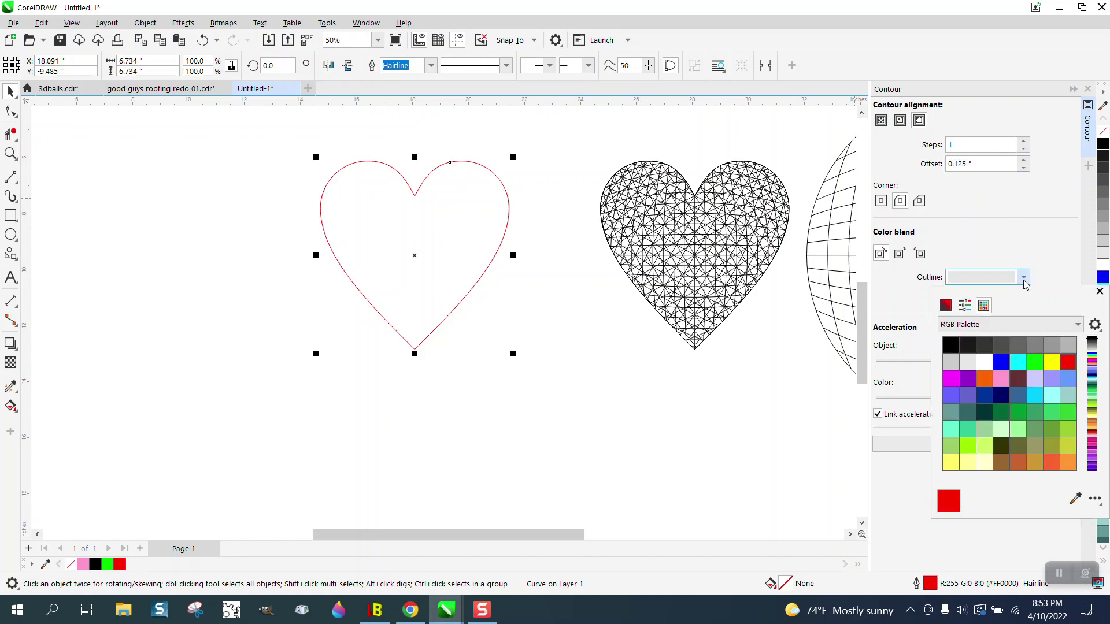
pyautogui.click(951, 346)
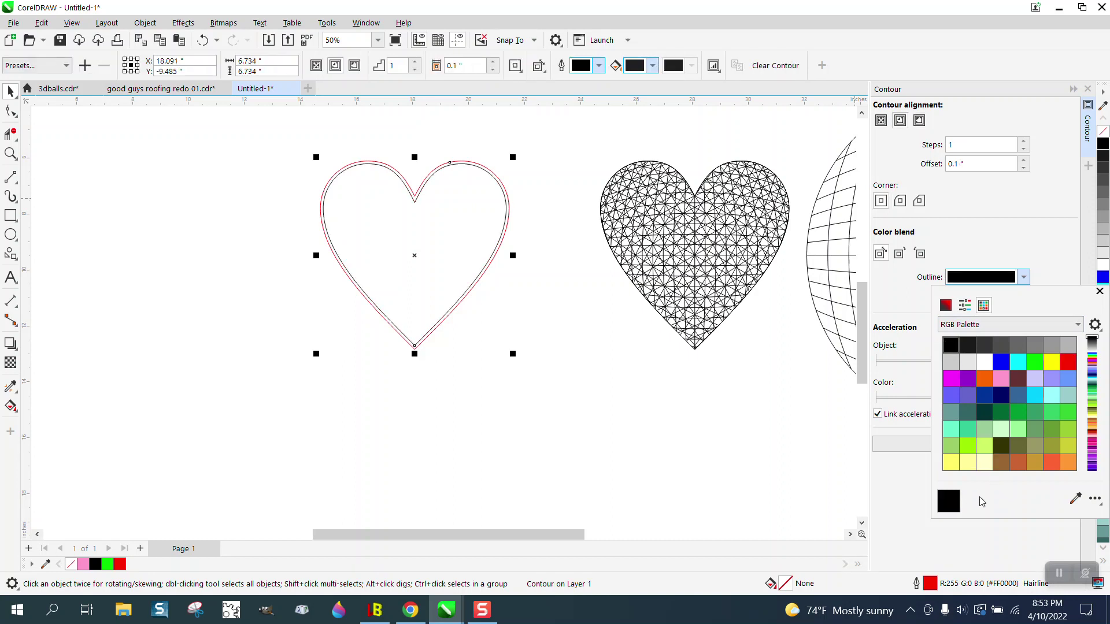
pyautogui.click(885, 496)
pyautogui.click(967, 451)
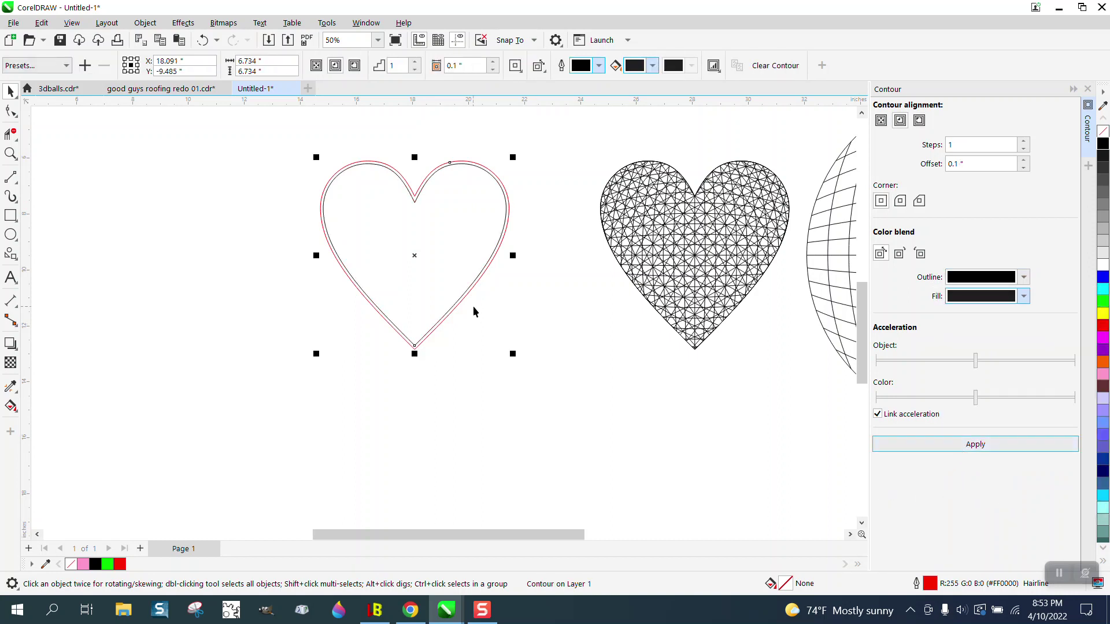
pyautogui.click(203, 40)
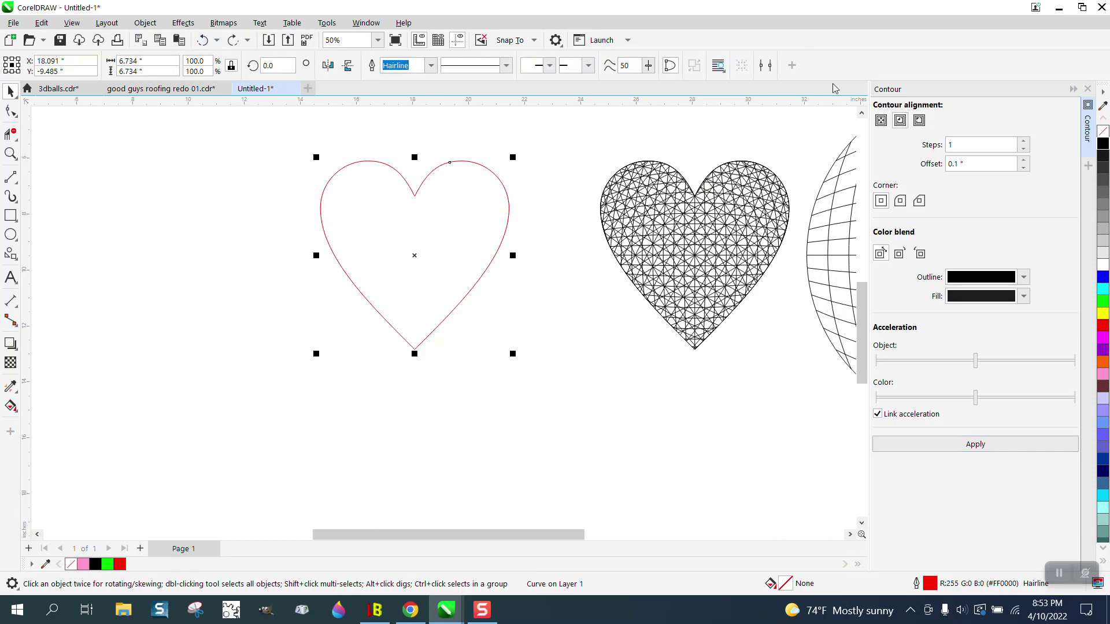
# Step: Apply a 0.1-inch outside contour to the heart and break it apart
pyautogui.click(919, 121)
pyautogui.click(933, 442)
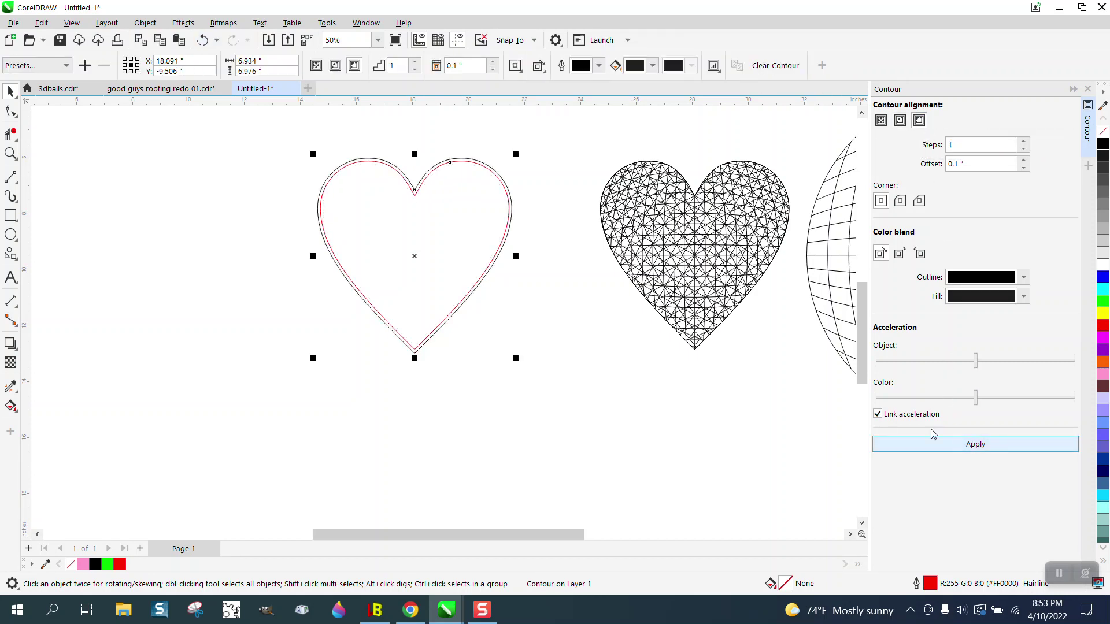
pyautogui.click(145, 23)
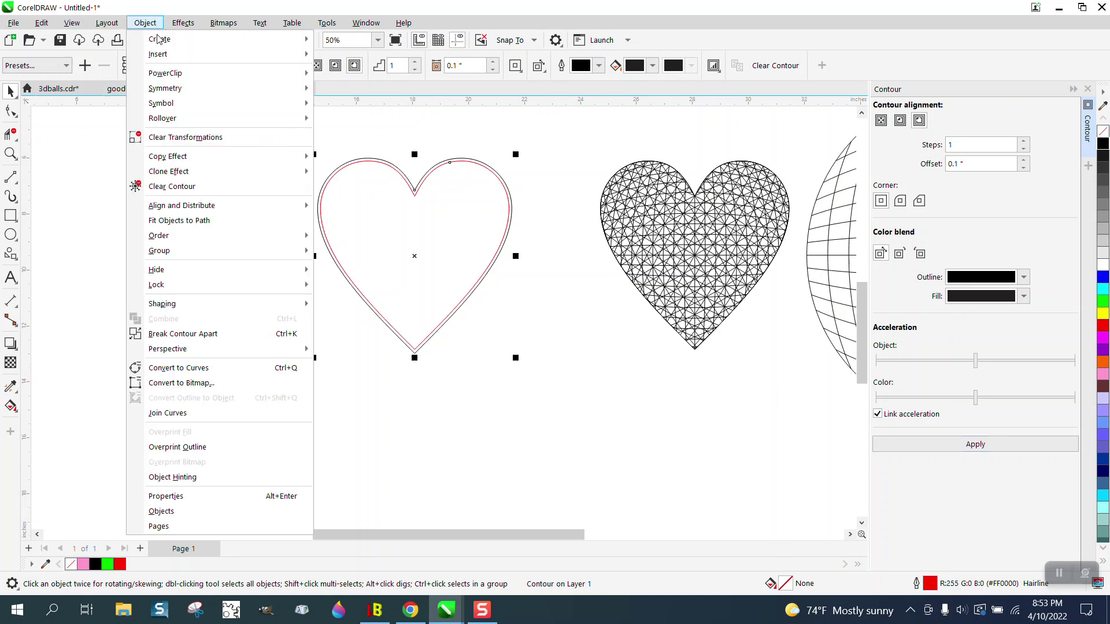
pyautogui.click(210, 335)
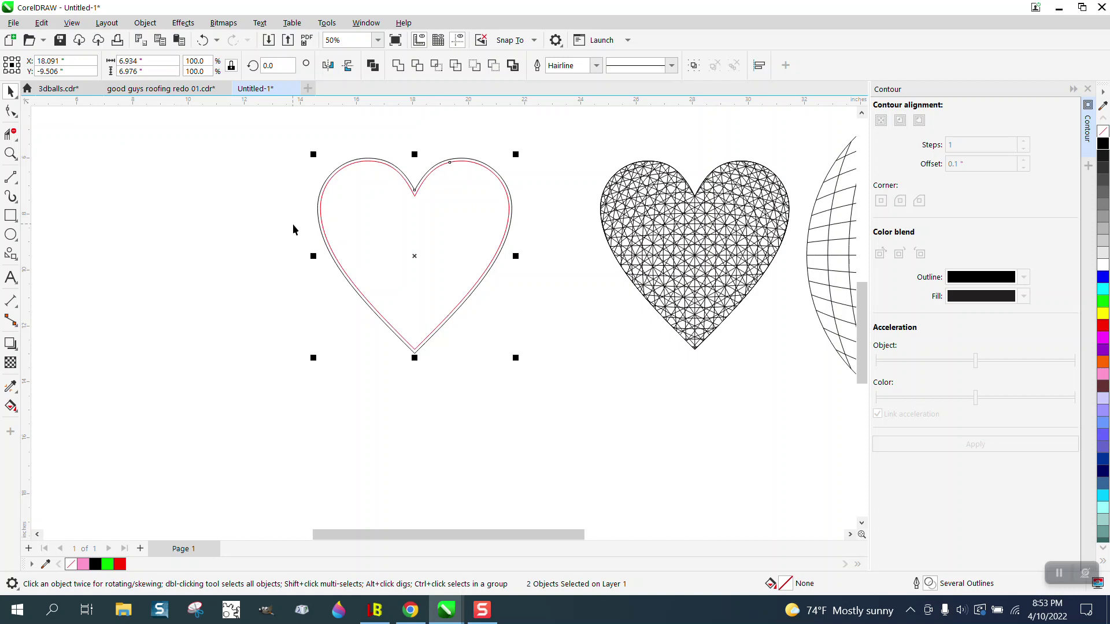
pyautogui.click(469, 286)
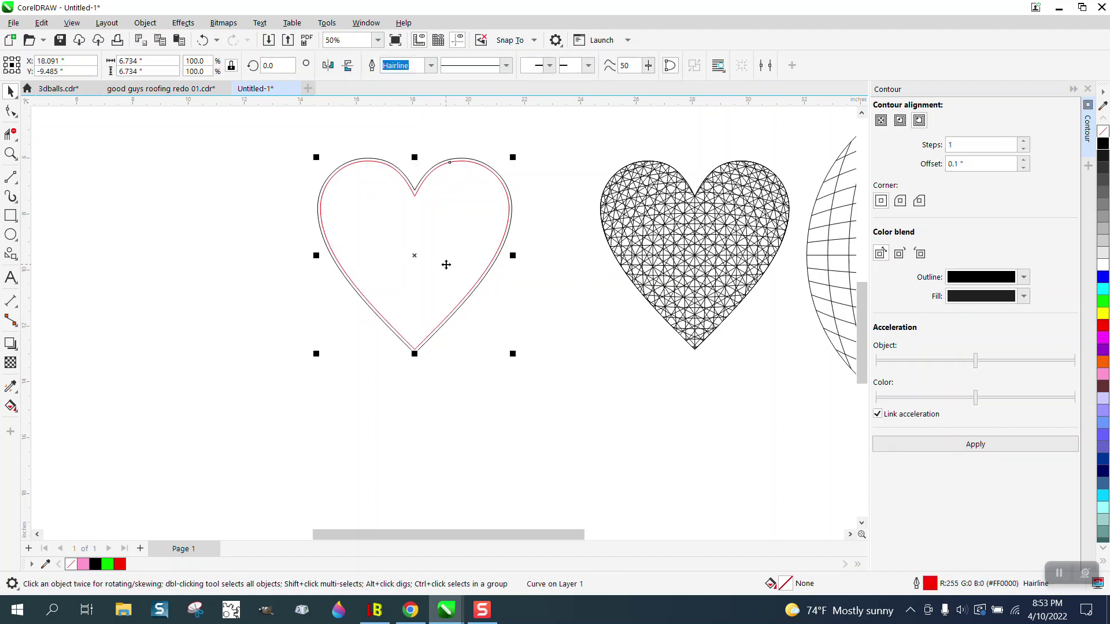
pyautogui.click(446, 267)
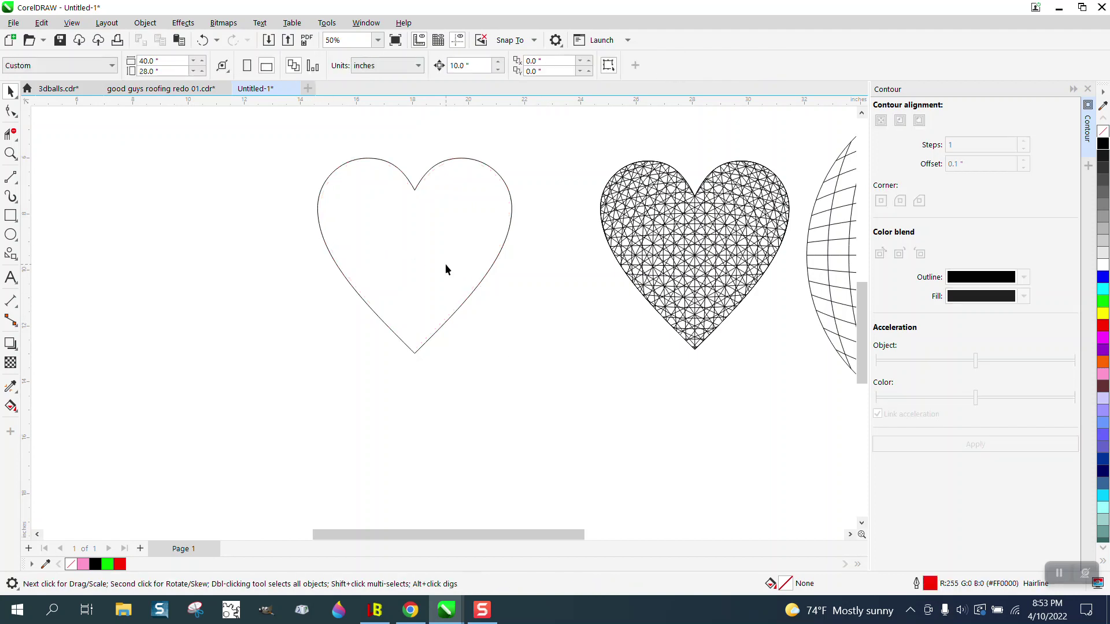
# Step: Draw a 1.5-inch-wide rectangle centred on the heart with 0.125-inch rounded corners
pyautogui.click(496, 256)
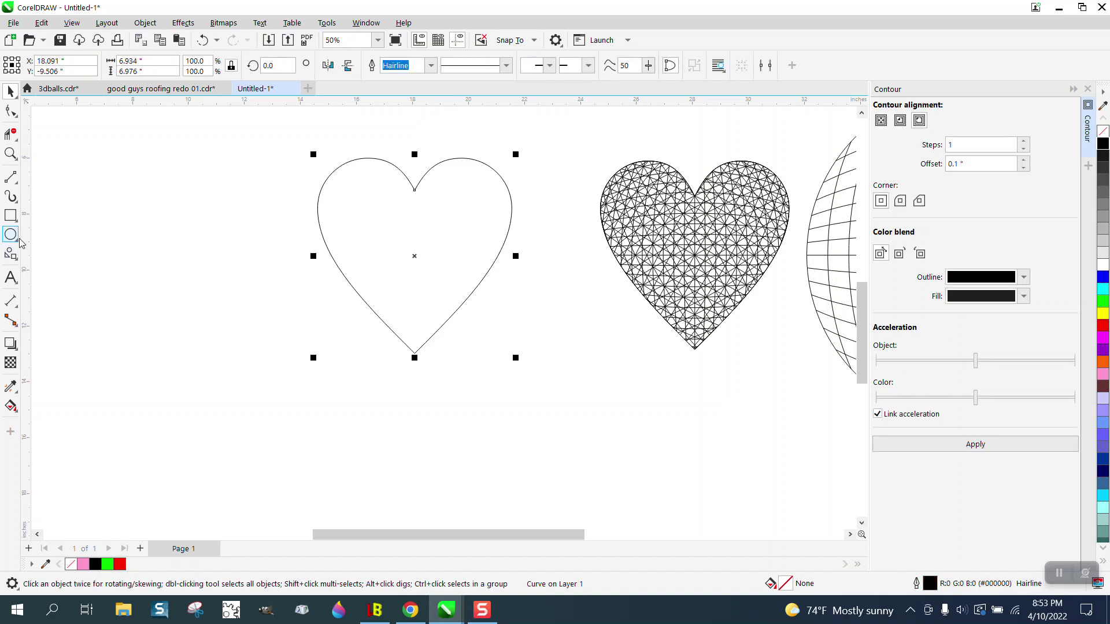
pyautogui.click(10, 215)
pyautogui.moveTo(284, 286); pyautogui.dragTo(331, 355)
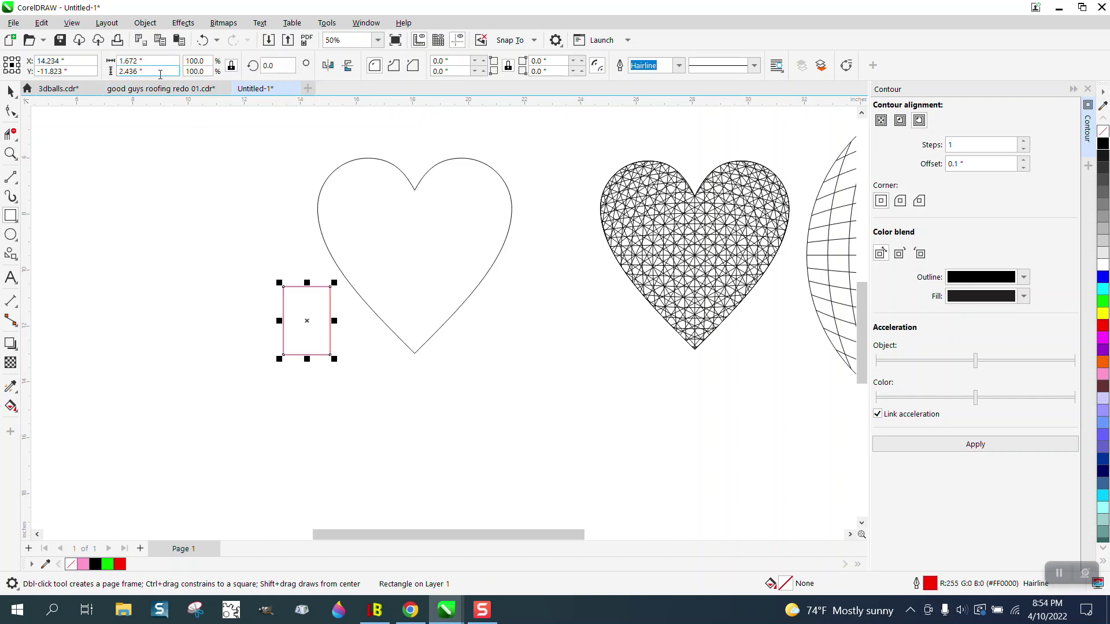
pyautogui.moveTo(160, 74); pyautogui.dragTo(109, 61)
pyautogui.write('1.5')
pyautogui.press('Return')
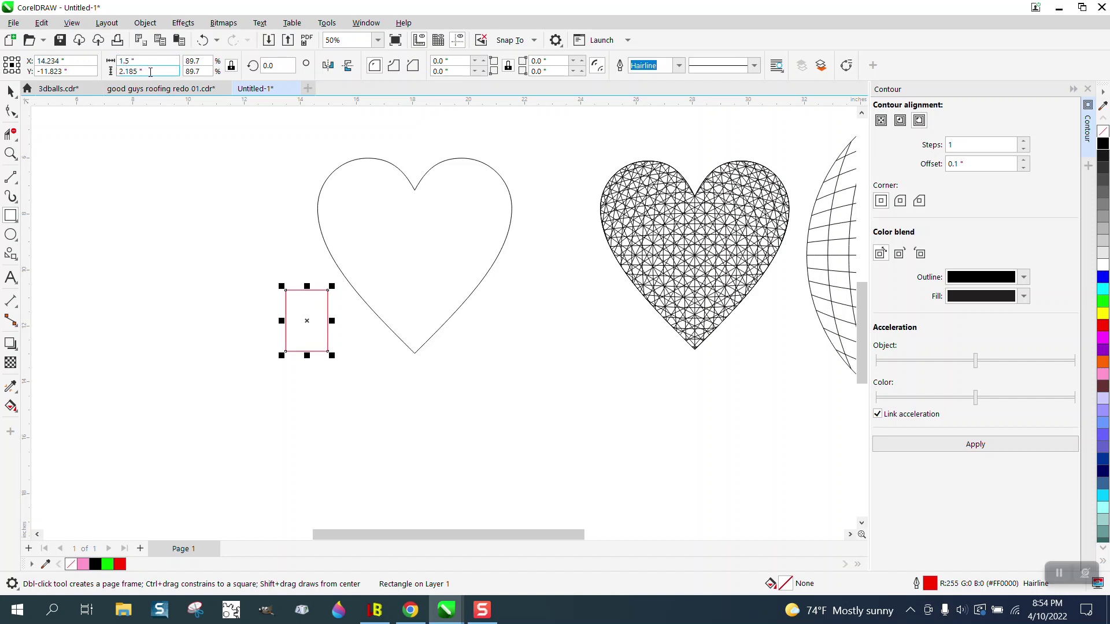
pyautogui.click(10, 90)
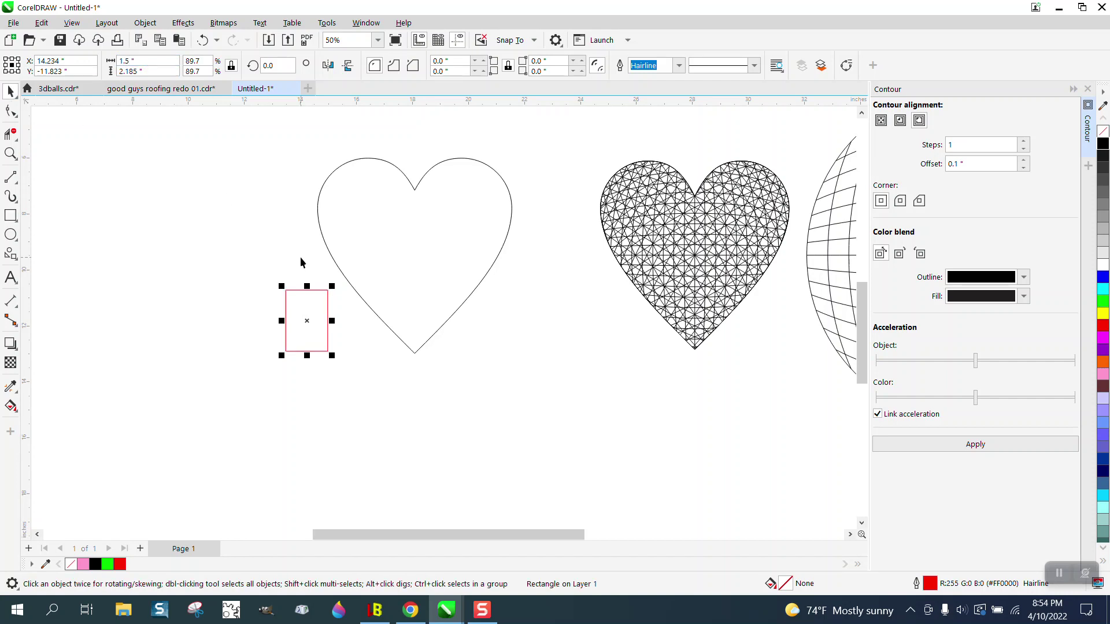
pyautogui.press('p')
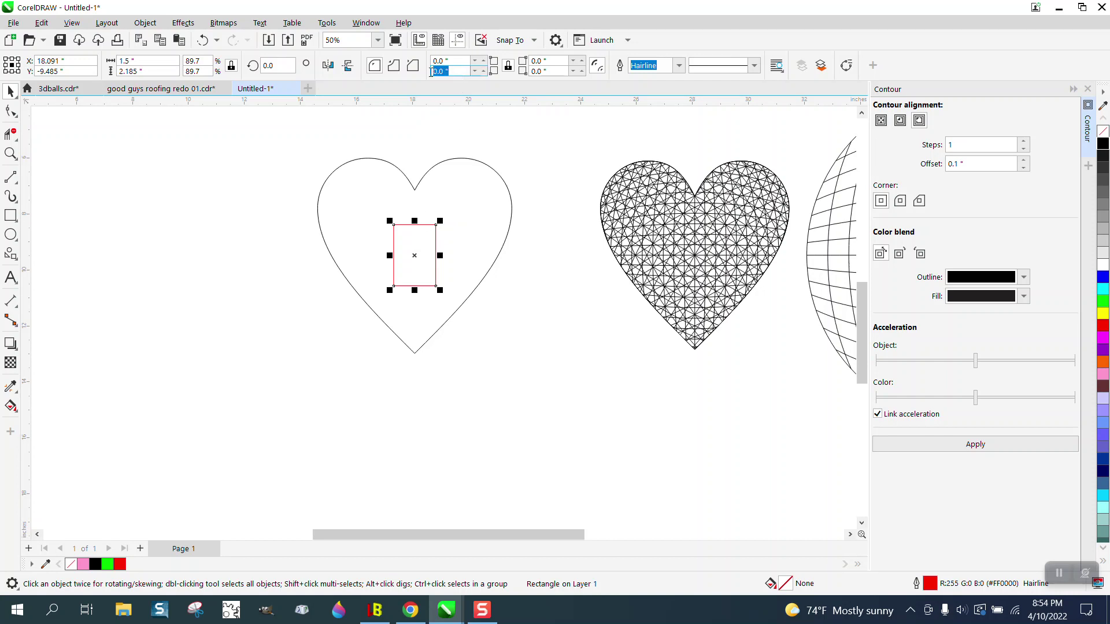
pyautogui.write('.125')
pyautogui.press('Return')
# Step: Move the rectangle down to the heart's bottom point and weld them into one outline
pyautogui.click(10, 153)
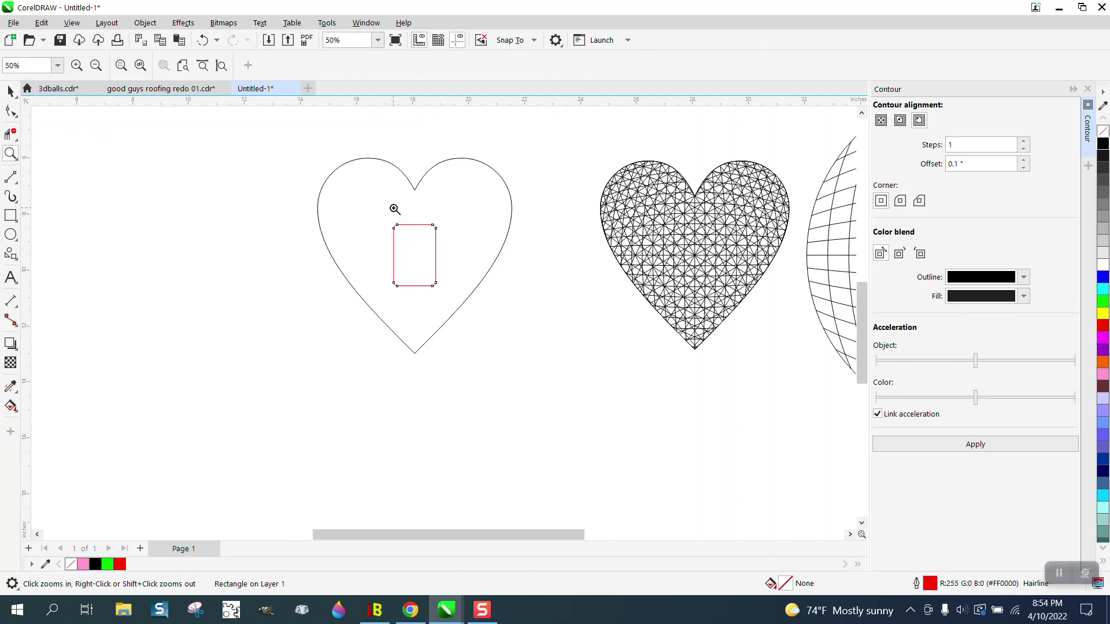
pyautogui.moveTo(386, 212); pyautogui.dragTo(498, 322)
pyautogui.rightClick(384, 353)
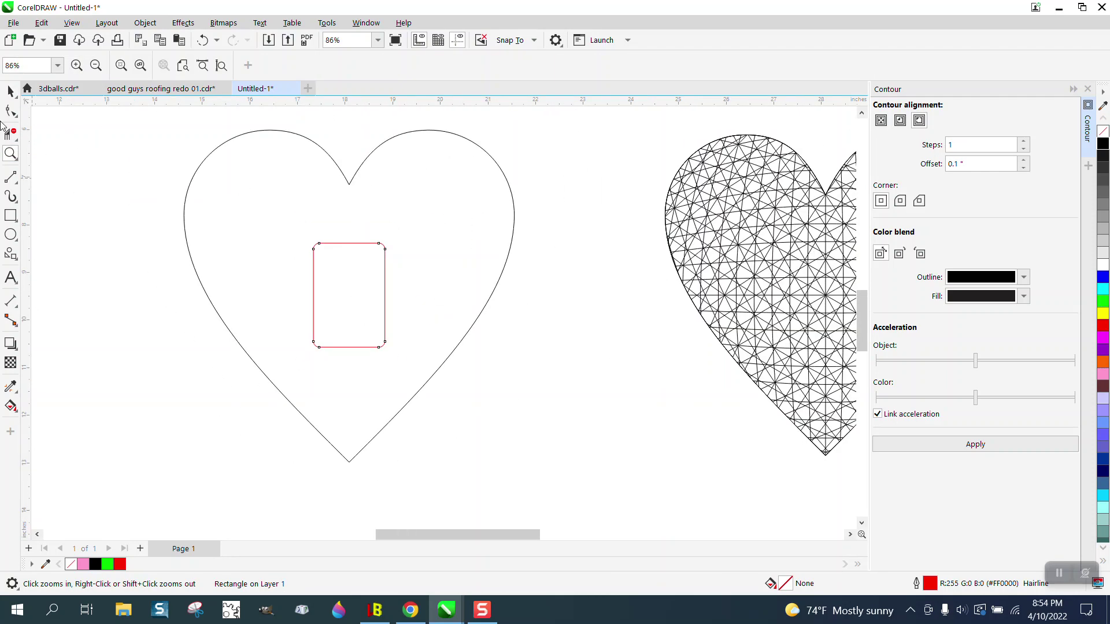
pyautogui.click(10, 91)
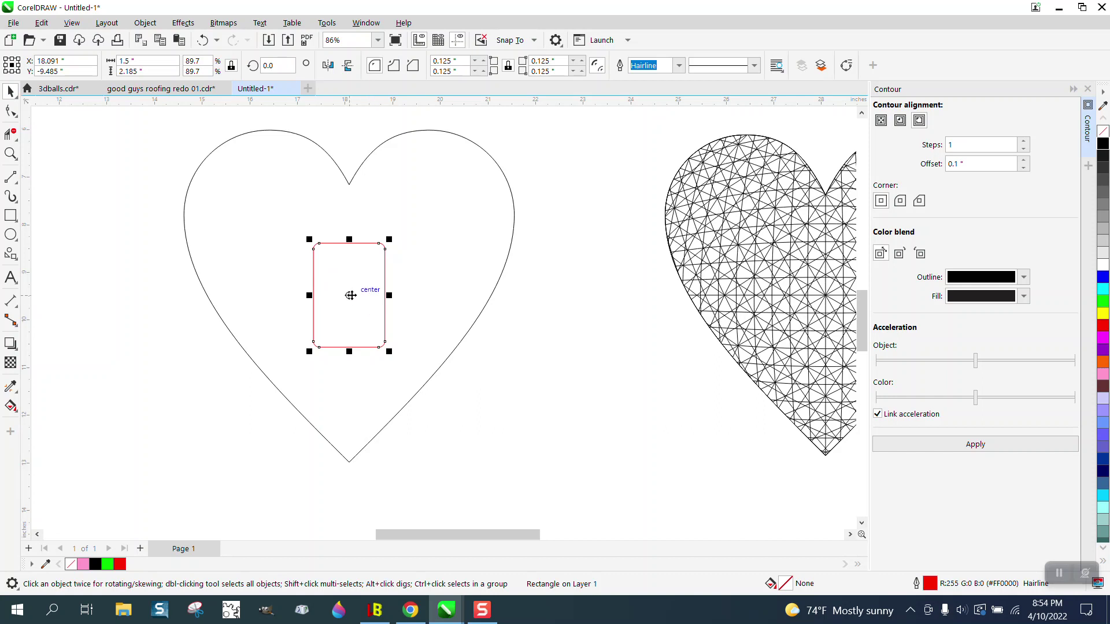
pyautogui.moveTo(350, 296); pyautogui.dragTo(348, 458)
pyautogui.scroll(-4, 275, 359)
pyautogui.moveTo(392, 514); pyautogui.dragTo(434, 496)
pyautogui.click(398, 66)
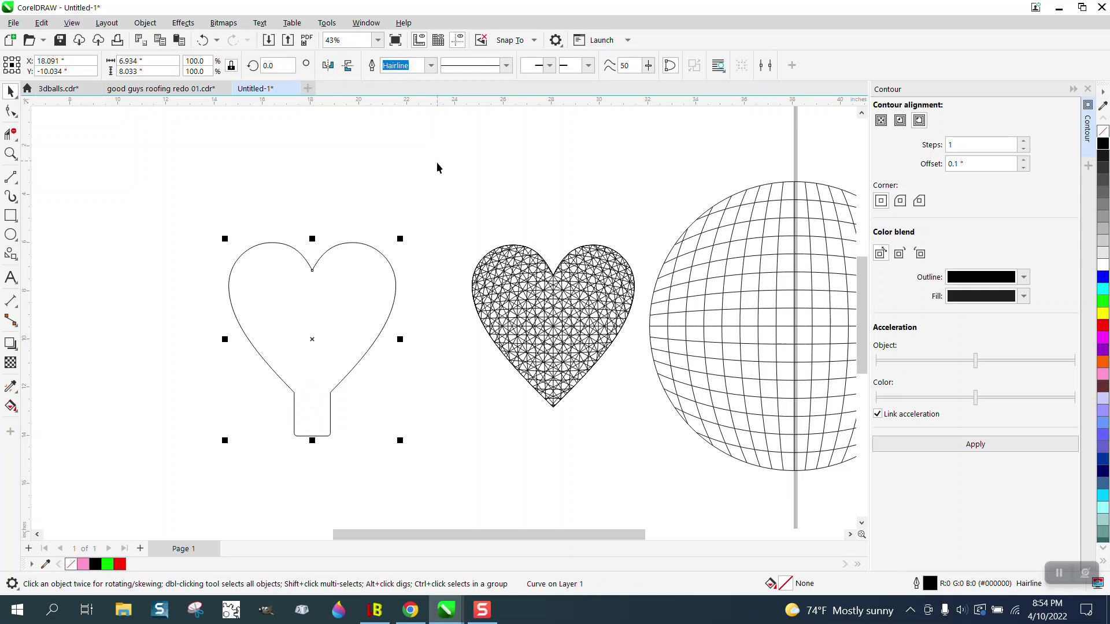
# Step: Colour the welded outline red and nudge the lattice heart 10 inches left into it
pyautogui.rightClick(1102, 326)
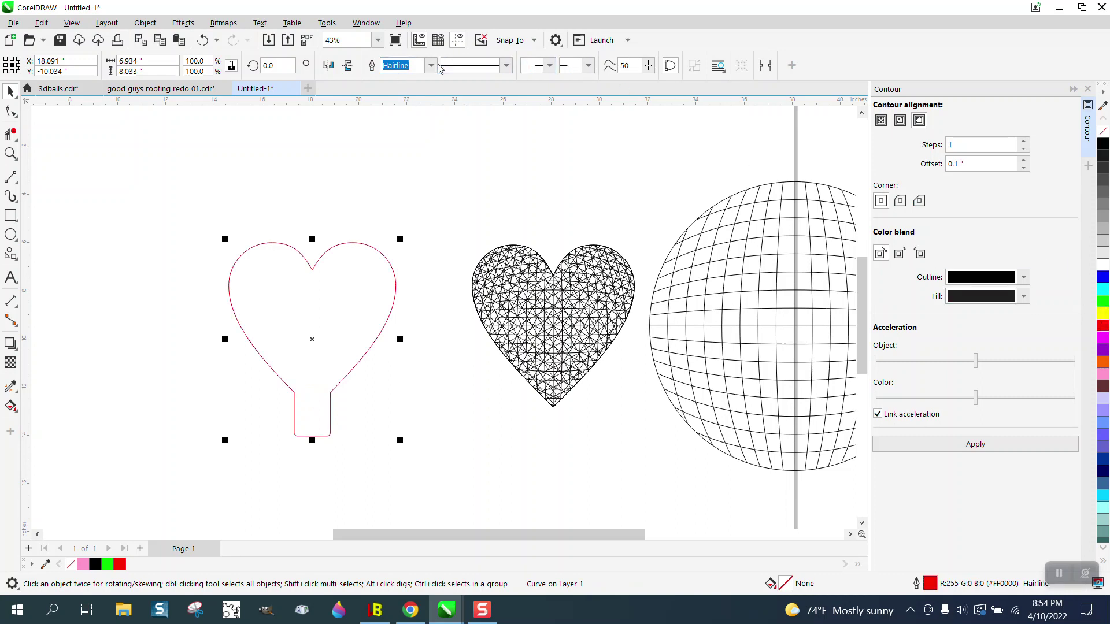
pyautogui.moveTo(457, 207); pyautogui.dragTo(666, 431)
pyautogui.press('Left')
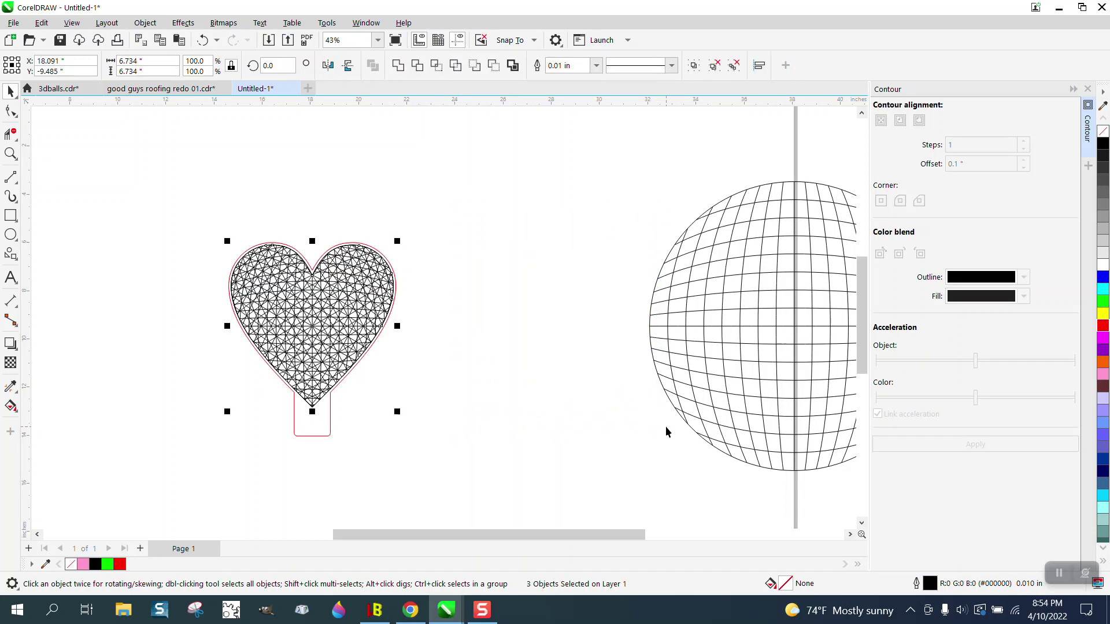
pyautogui.click(10, 154)
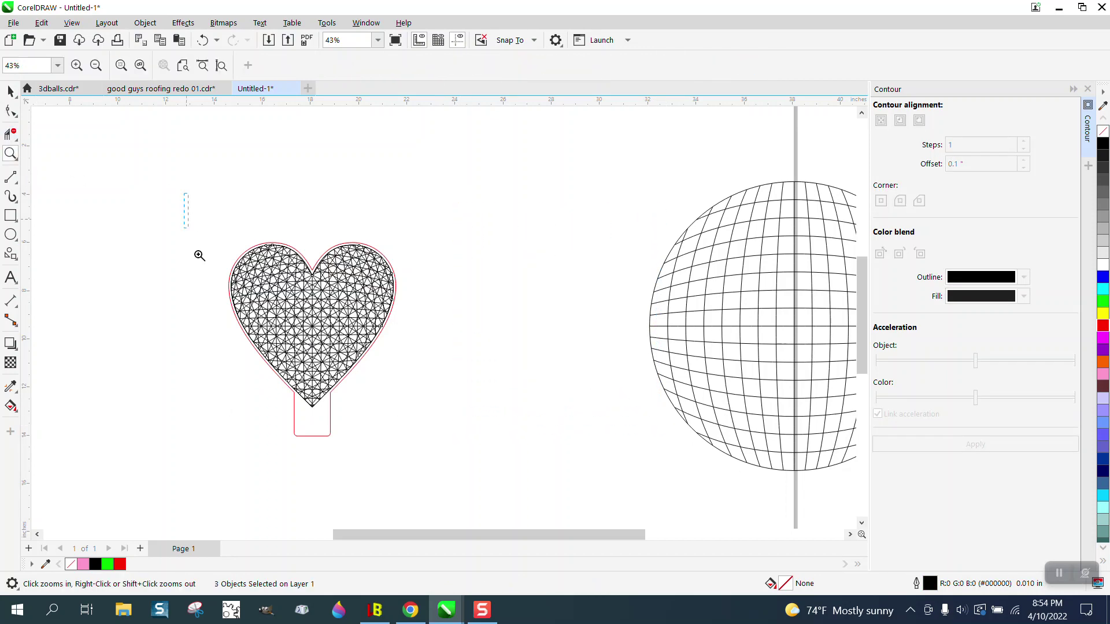
pyautogui.click(509, 508)
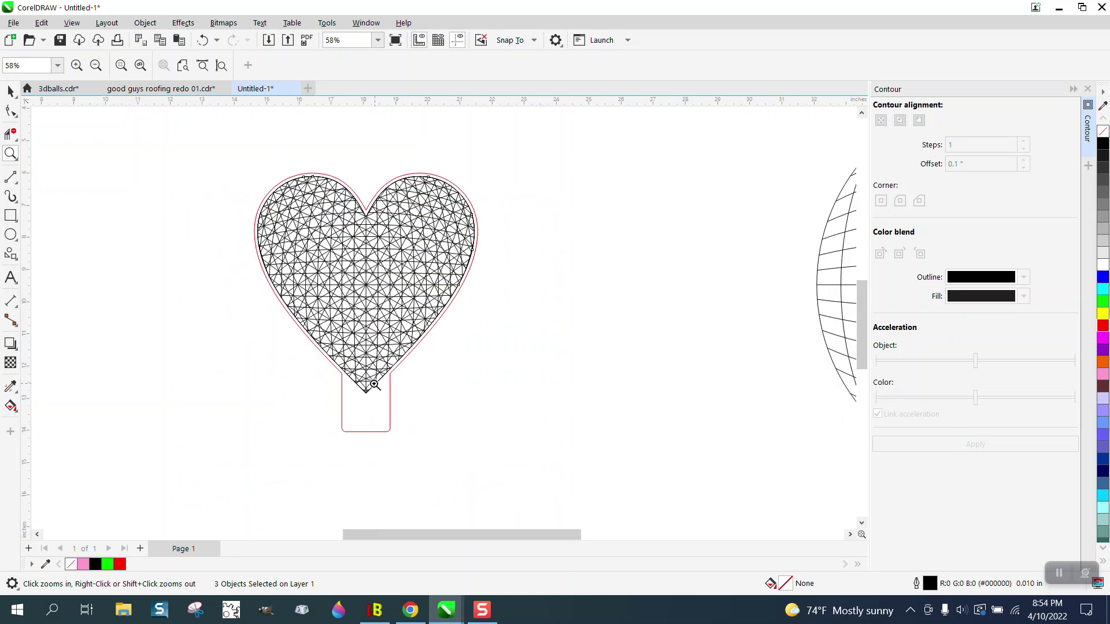
pyautogui.moveTo(220, 159); pyautogui.dragTo(634, 468)
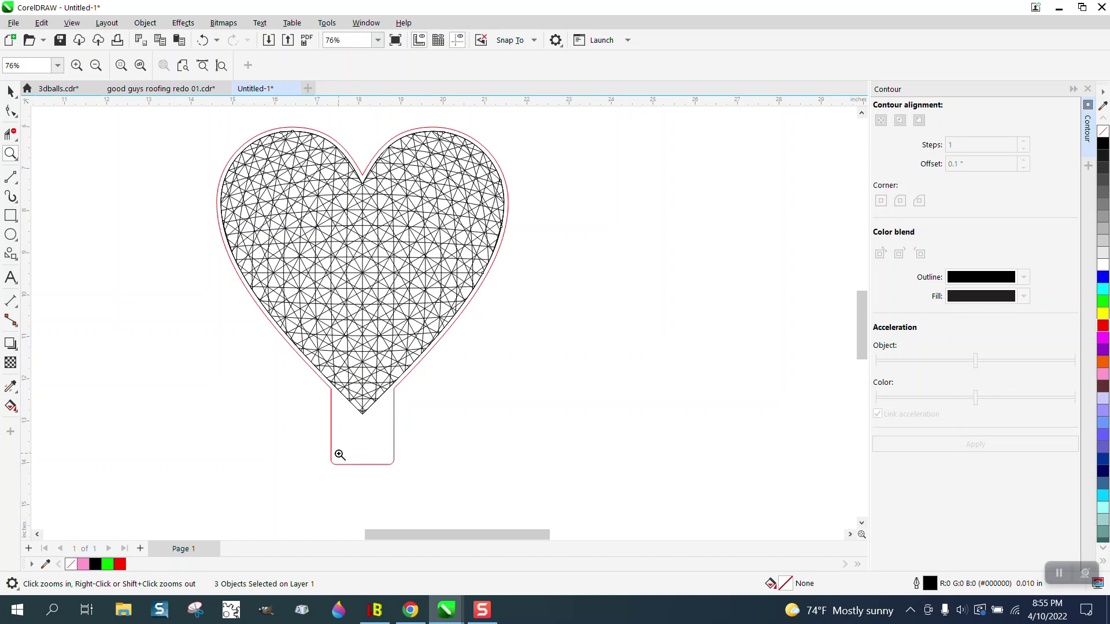
pyautogui.moveTo(328, 449); pyautogui.dragTo(426, 479)
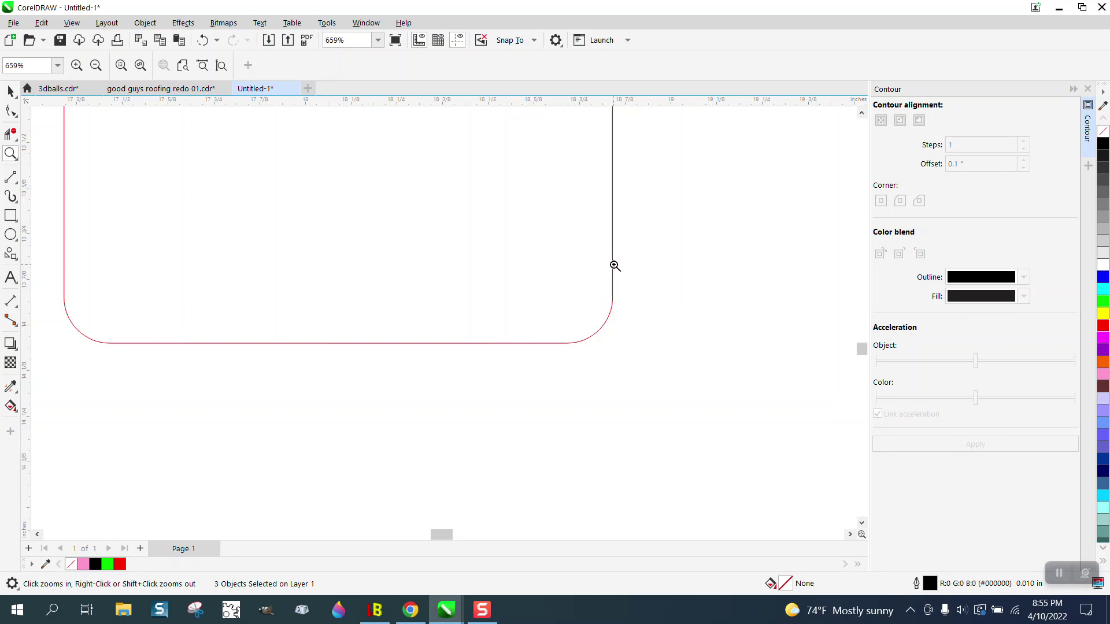
pyautogui.scroll(-6, 614, 267)
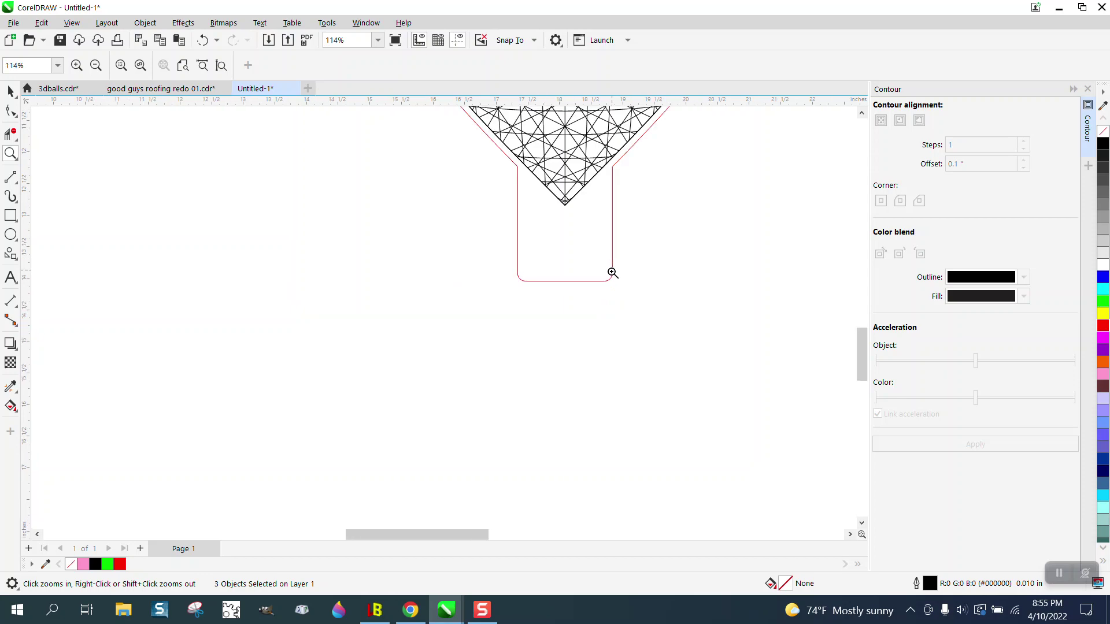
pyautogui.scroll(-2, 613, 273)
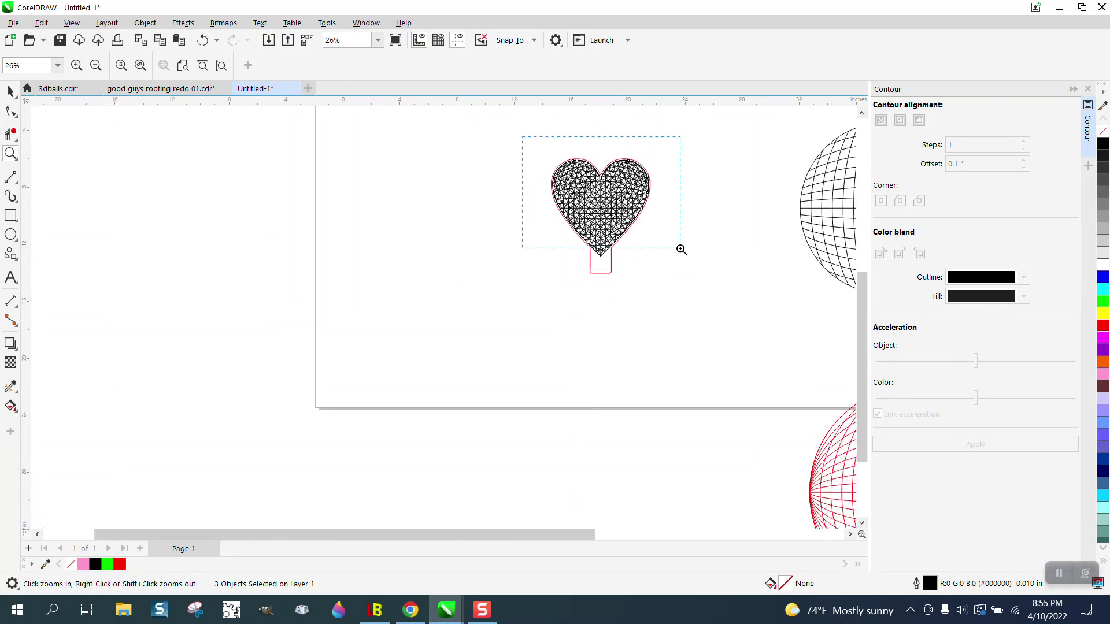